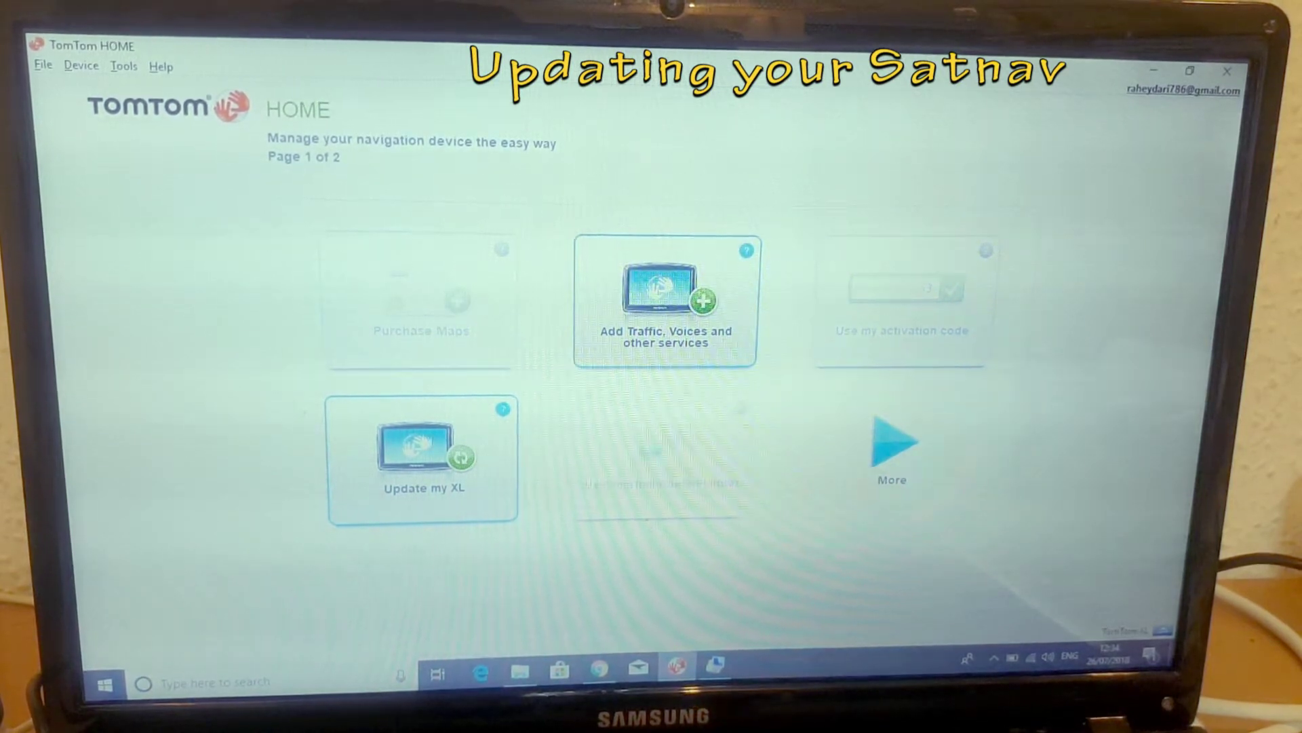
- Go to the second task page, open Manage my XL, and select all Applications (13.3 MB)
left_click(916, 440)
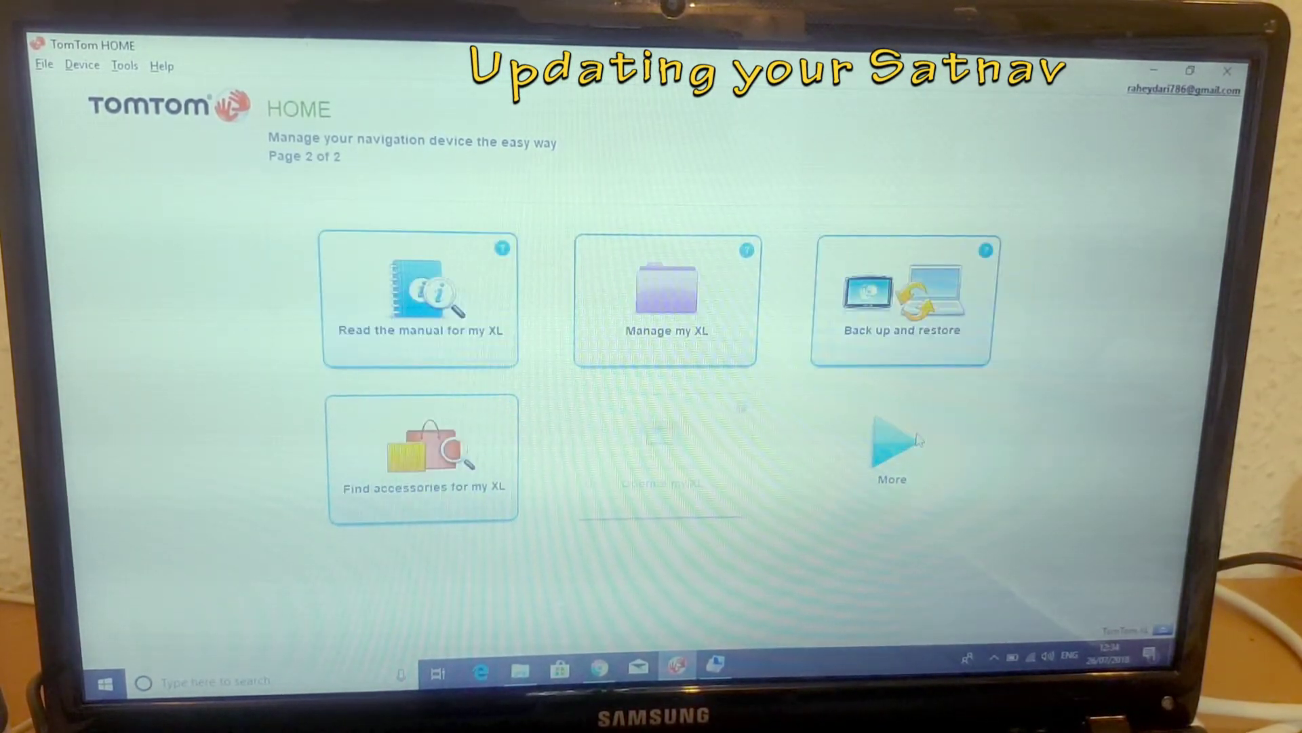
left_click(639, 295)
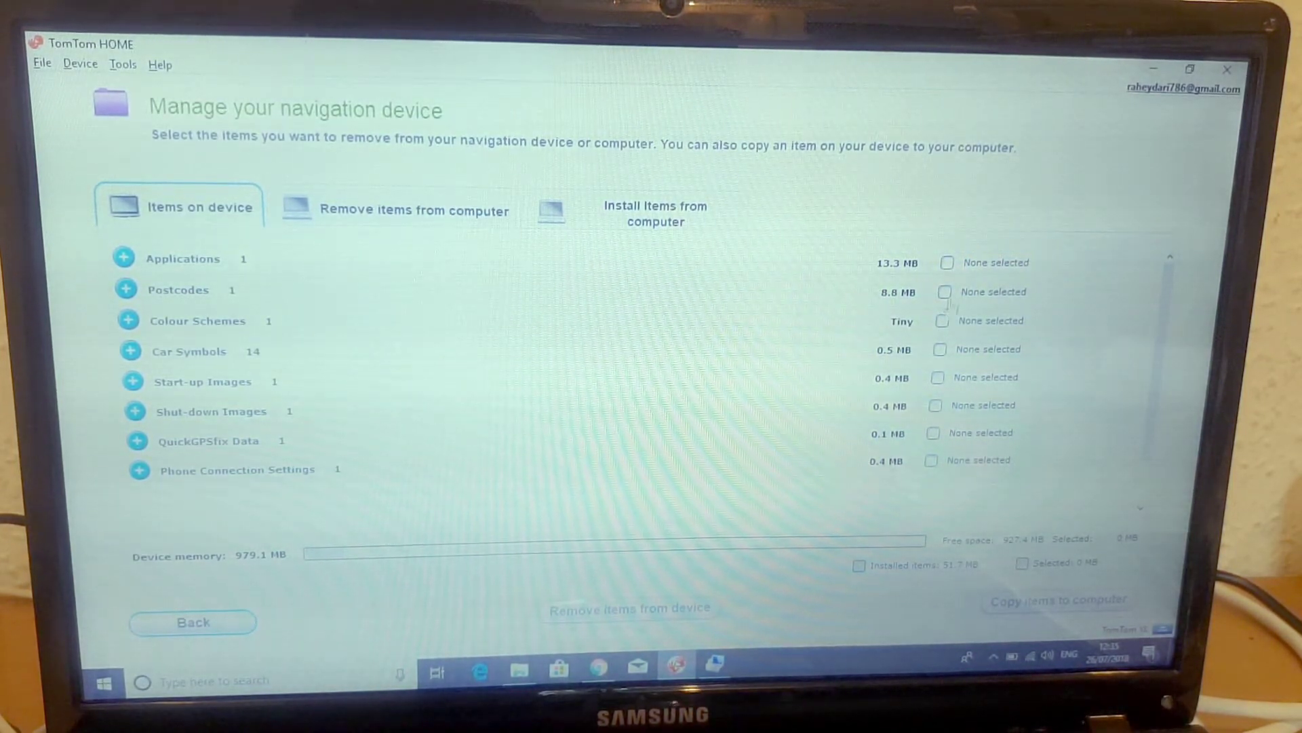
left_click(947, 264)
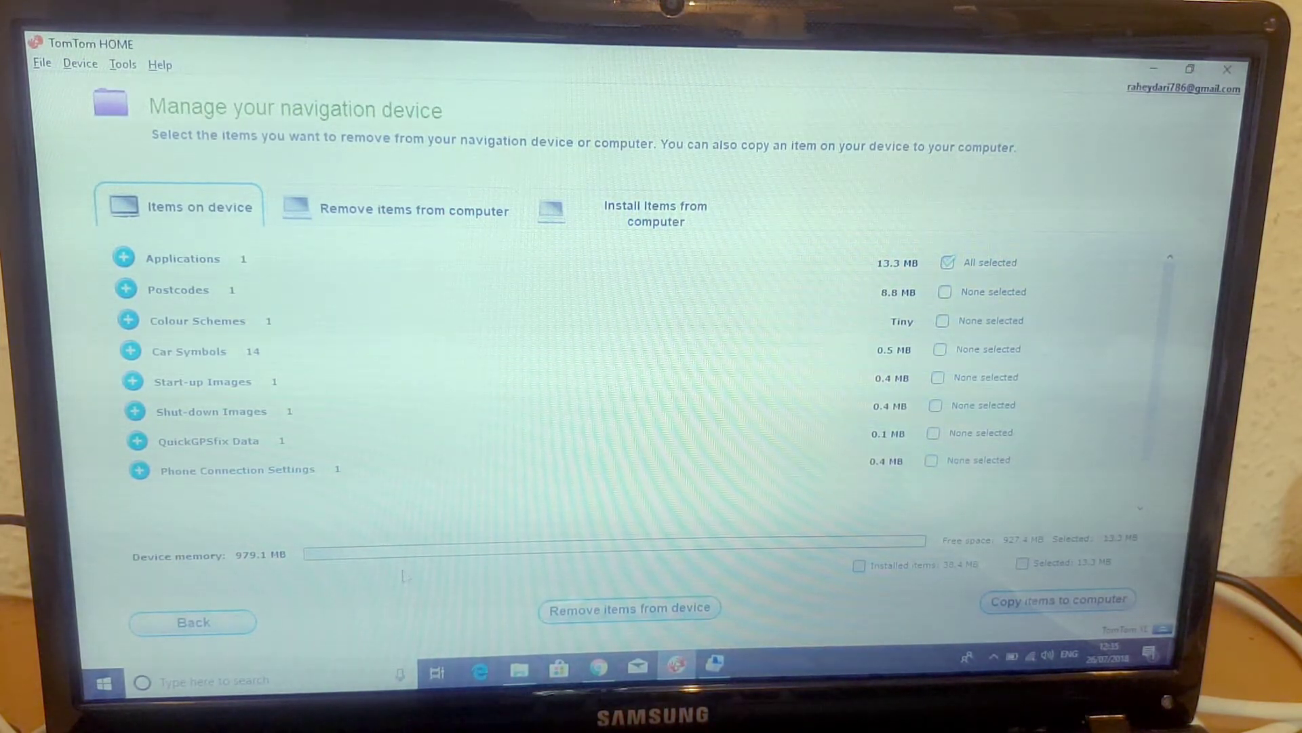
- Leave device management and switch to the first page of device tasks
left_click(194, 623)
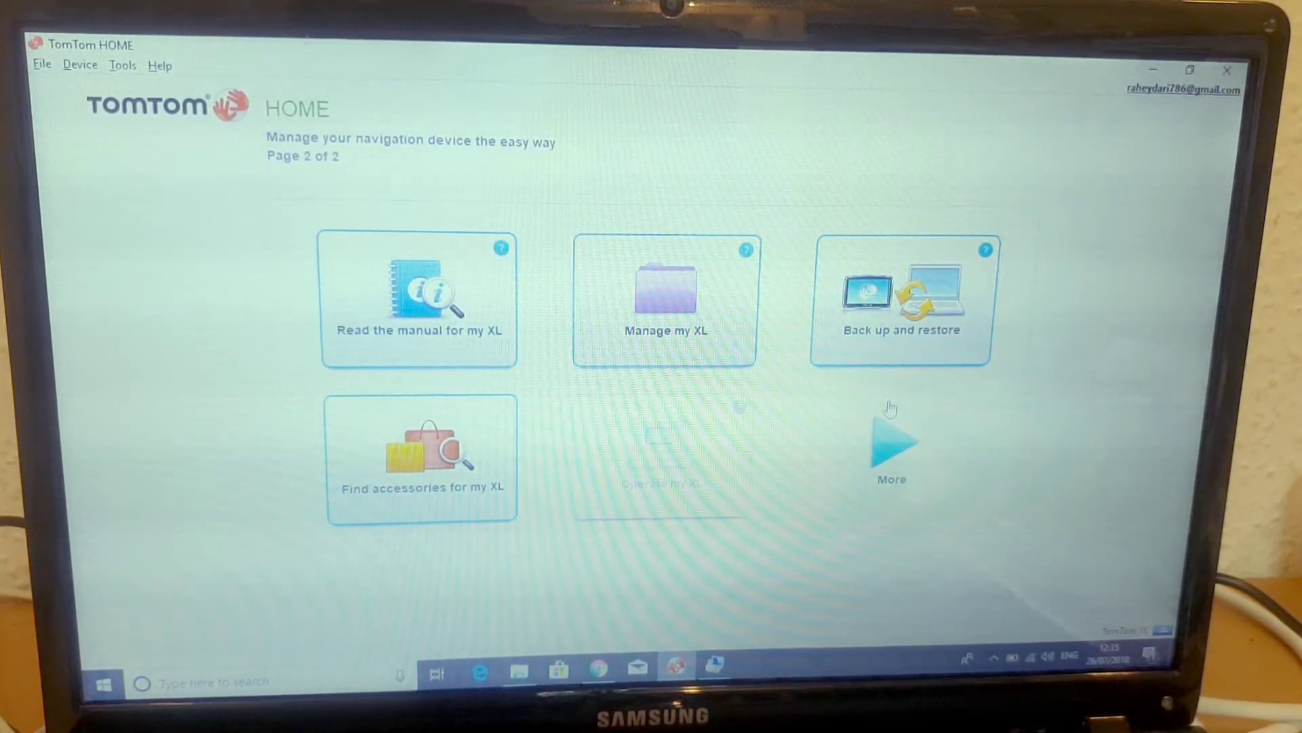
left_click(879, 460)
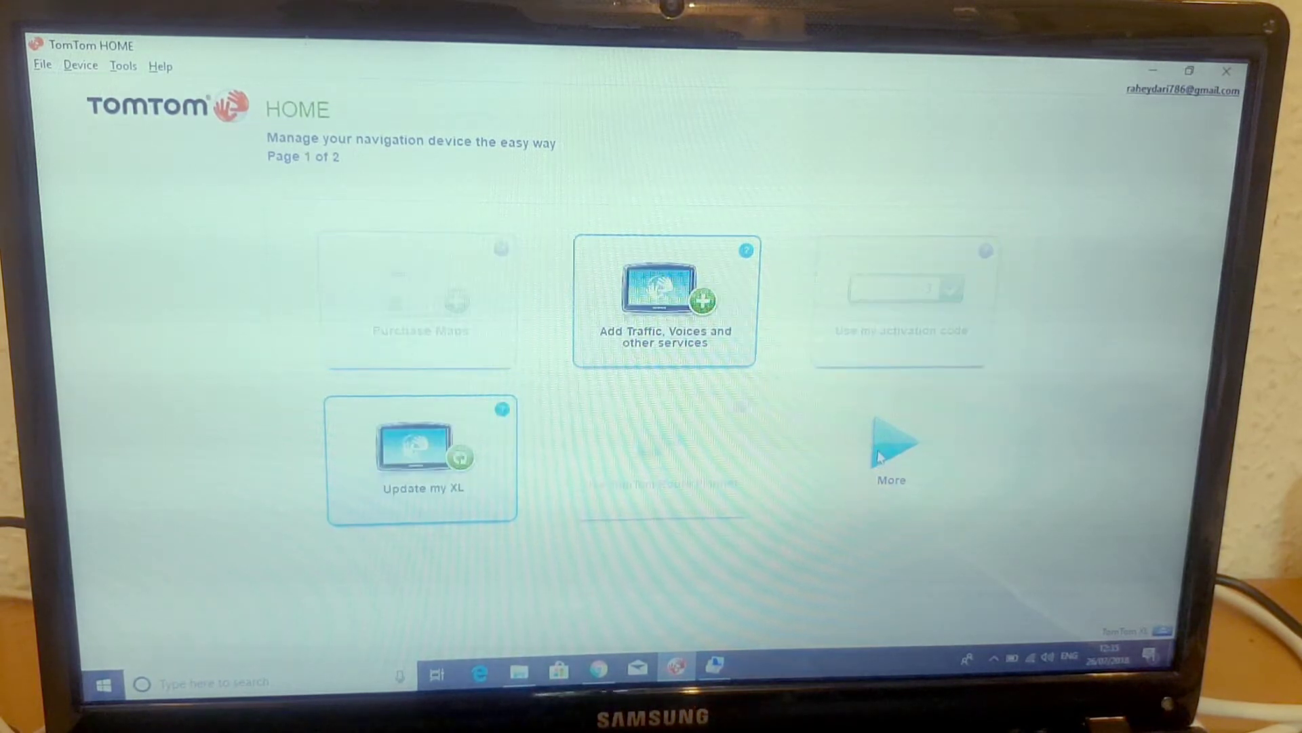
- In Update my XL, start installing the ticked Ken, Aonghus and Kathy voices, then go back for more
left_click(438, 487)
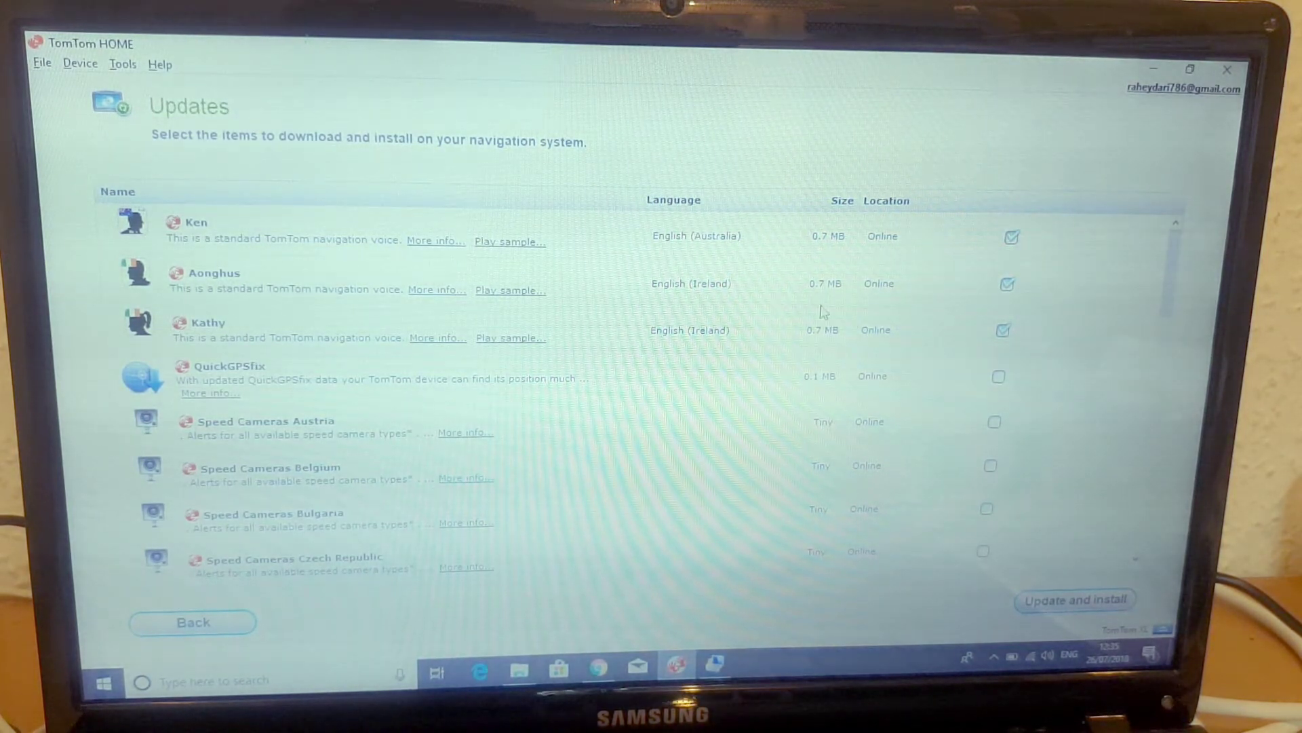
scroll(1156, 397, "down", 5)
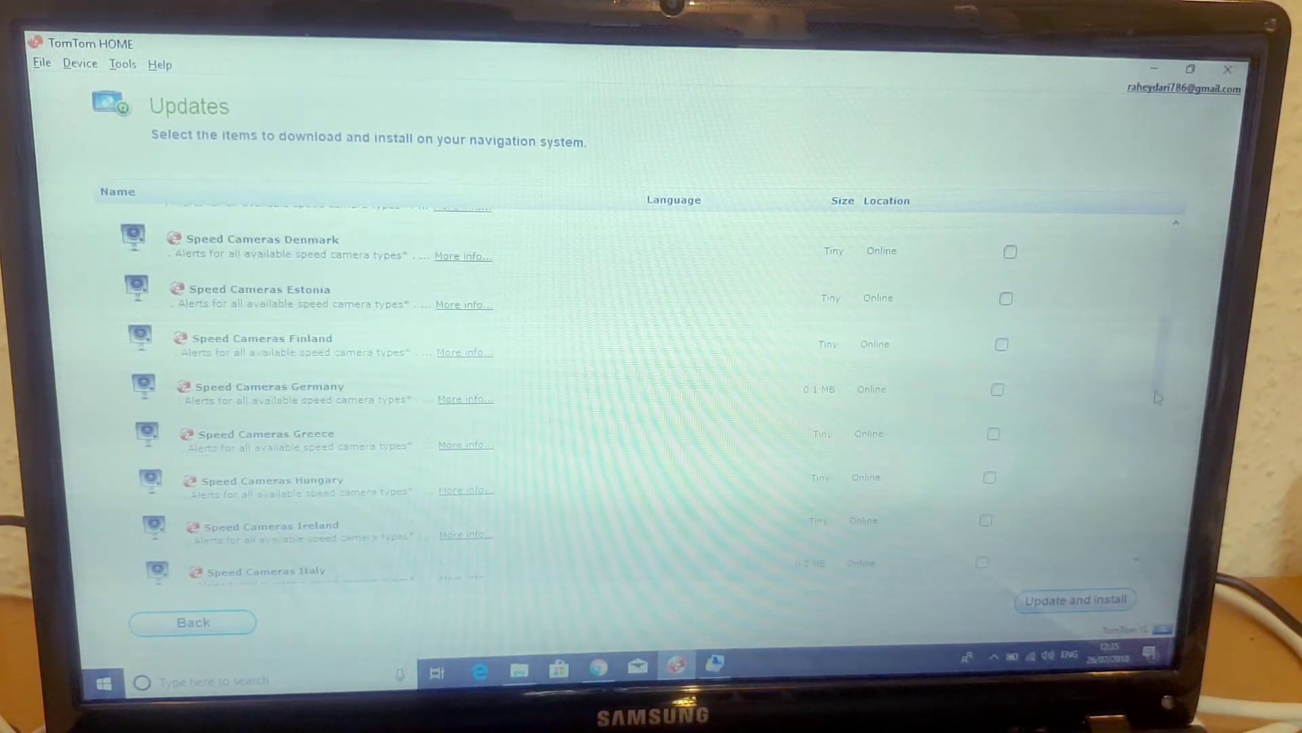
left_click_drag(1157, 397, 1120, 545)
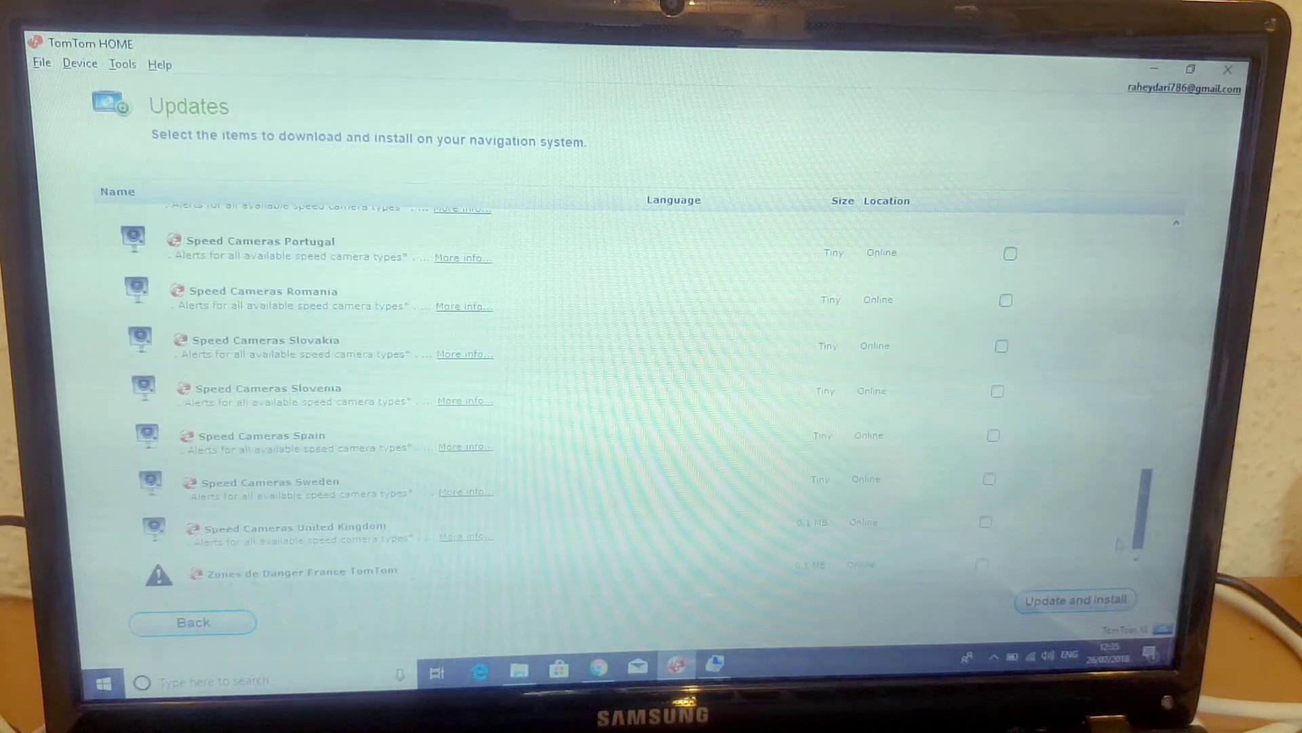
scroll(1119, 545, "down", 1)
scroll(1104, 377, "up", 5)
scroll(1104, 377, "up", 5)
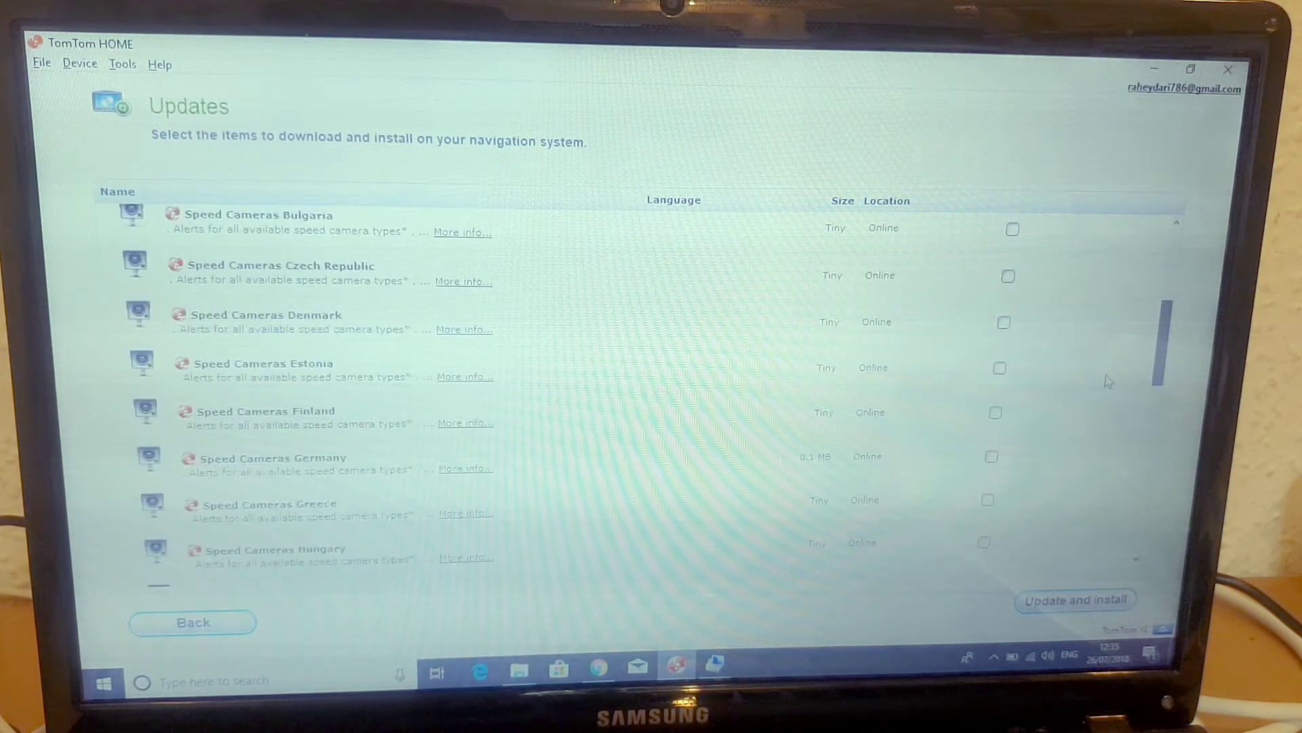
scroll(1105, 367, "up", 4)
scroll(1102, 346, "up", 2)
scroll(1103, 346, "up", 2)
scroll(1102, 306, "up", 1)
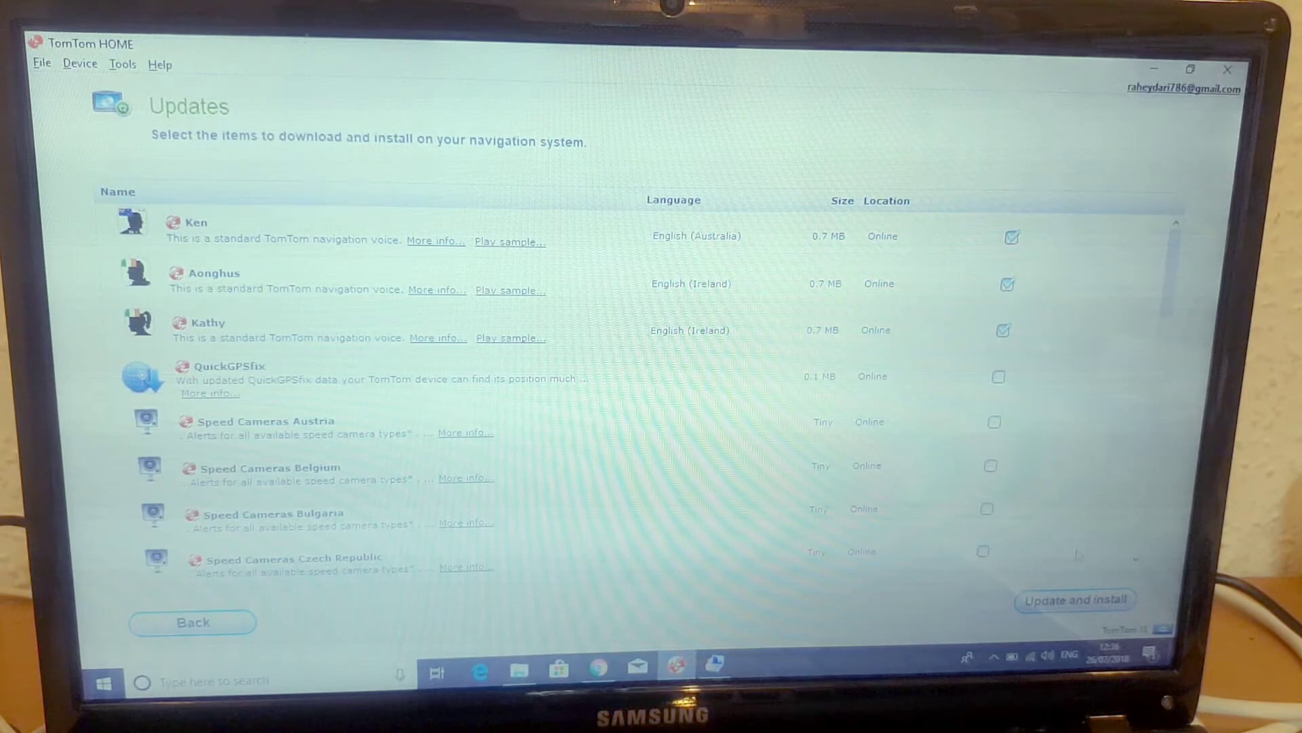
left_click(1063, 595)
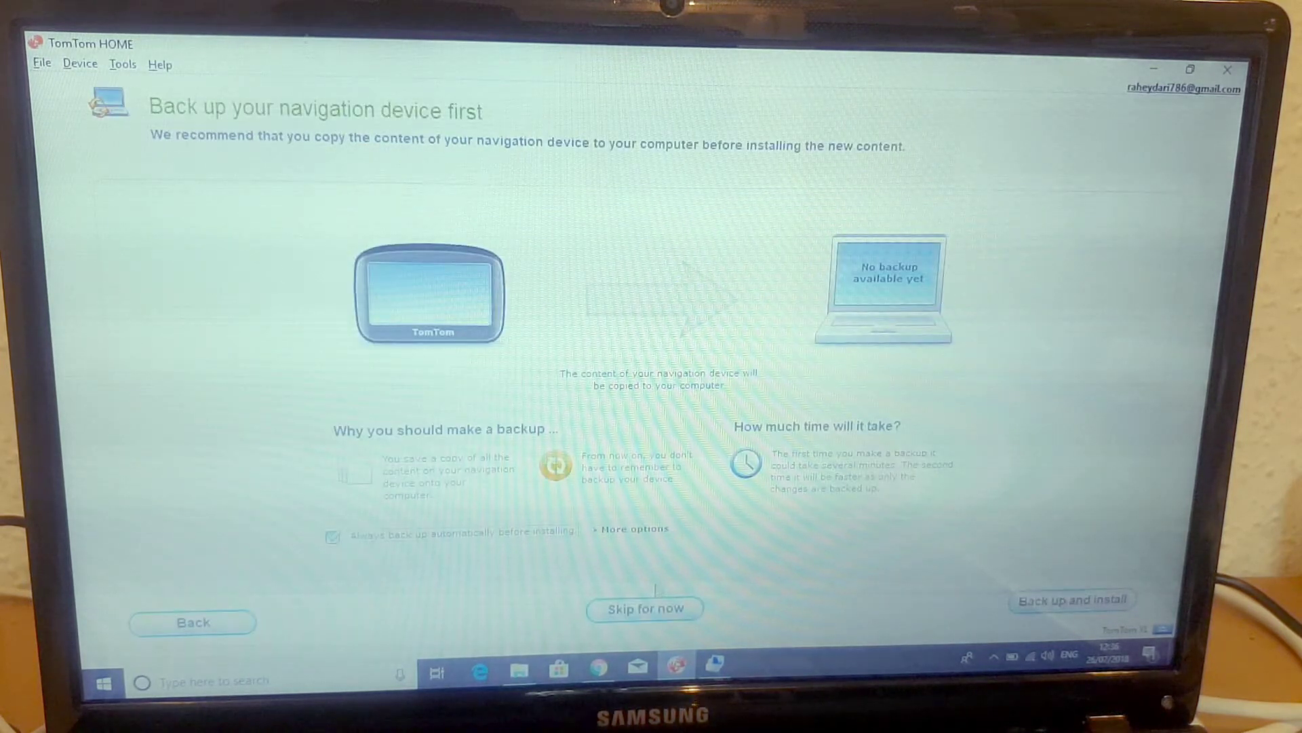
left_click(236, 619)
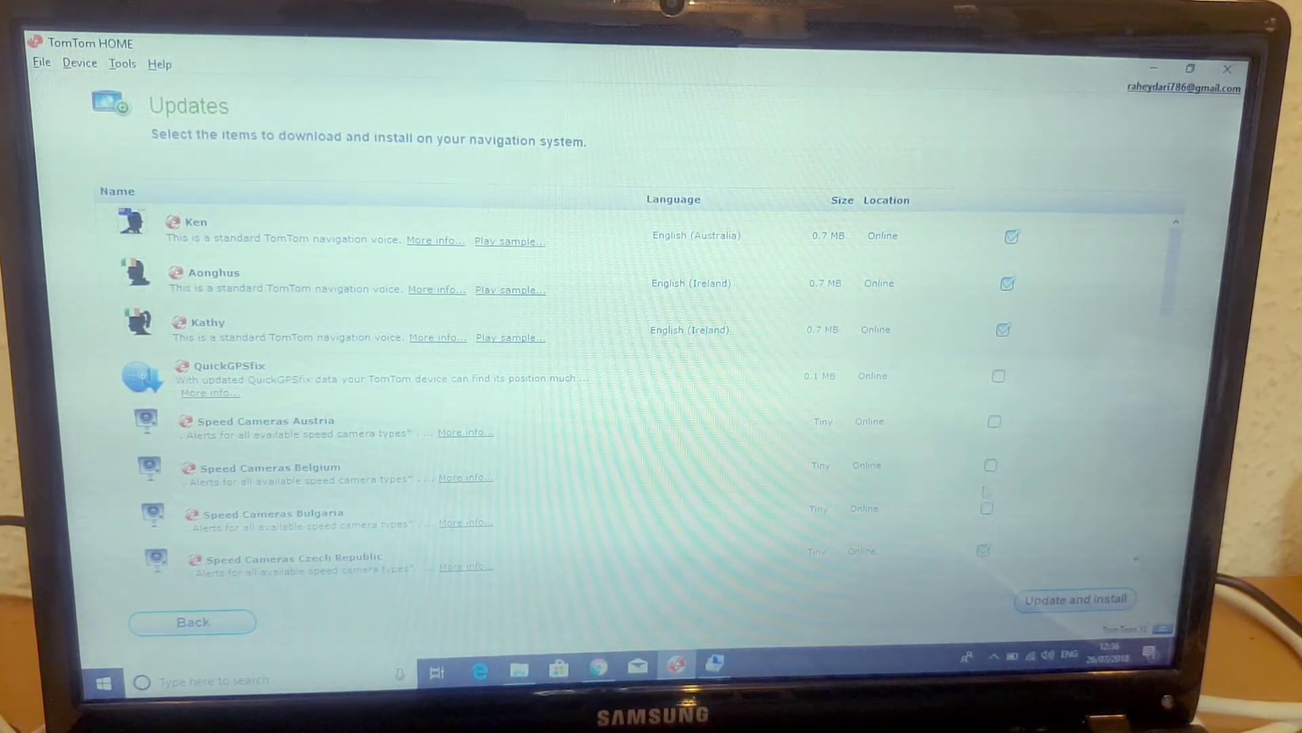
- Tick Speed Cameras Austria, Belgium, Germany, Denmark and more, then start the install
left_click(990, 466)
left_click(994, 421)
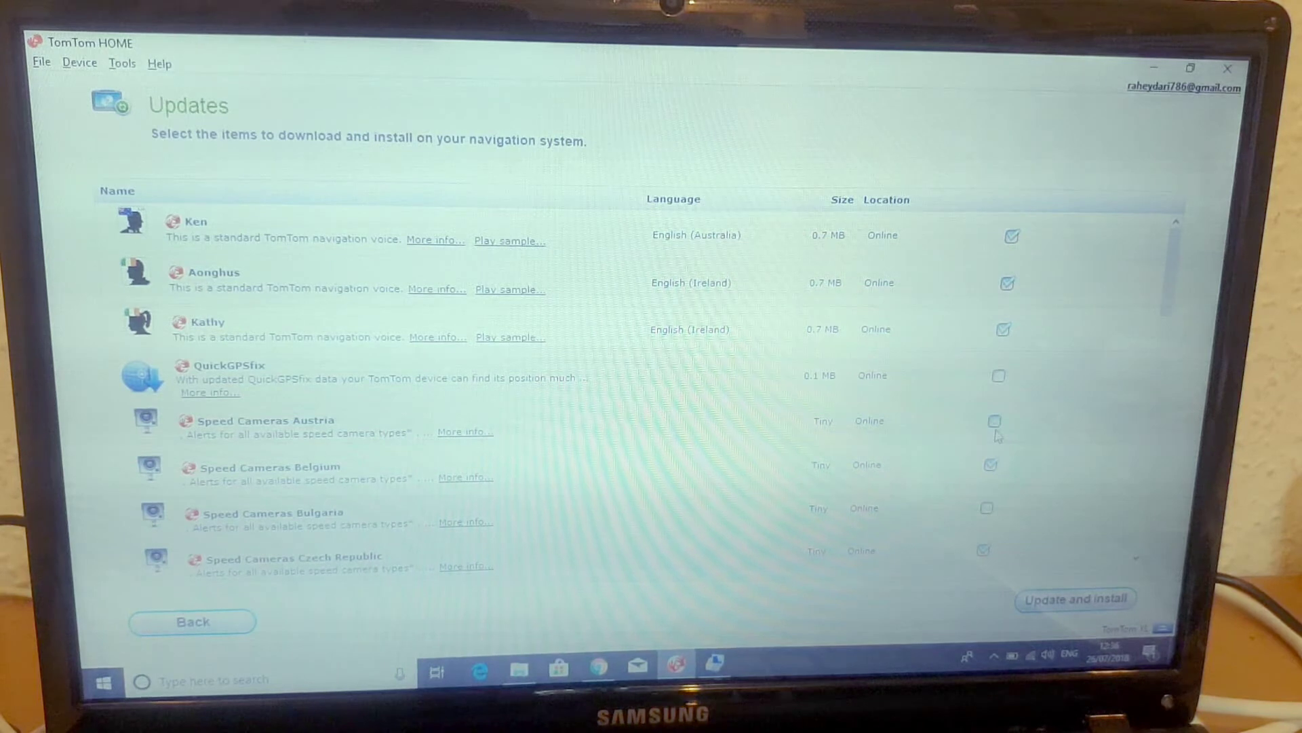
scroll(1160, 371, "down", 3)
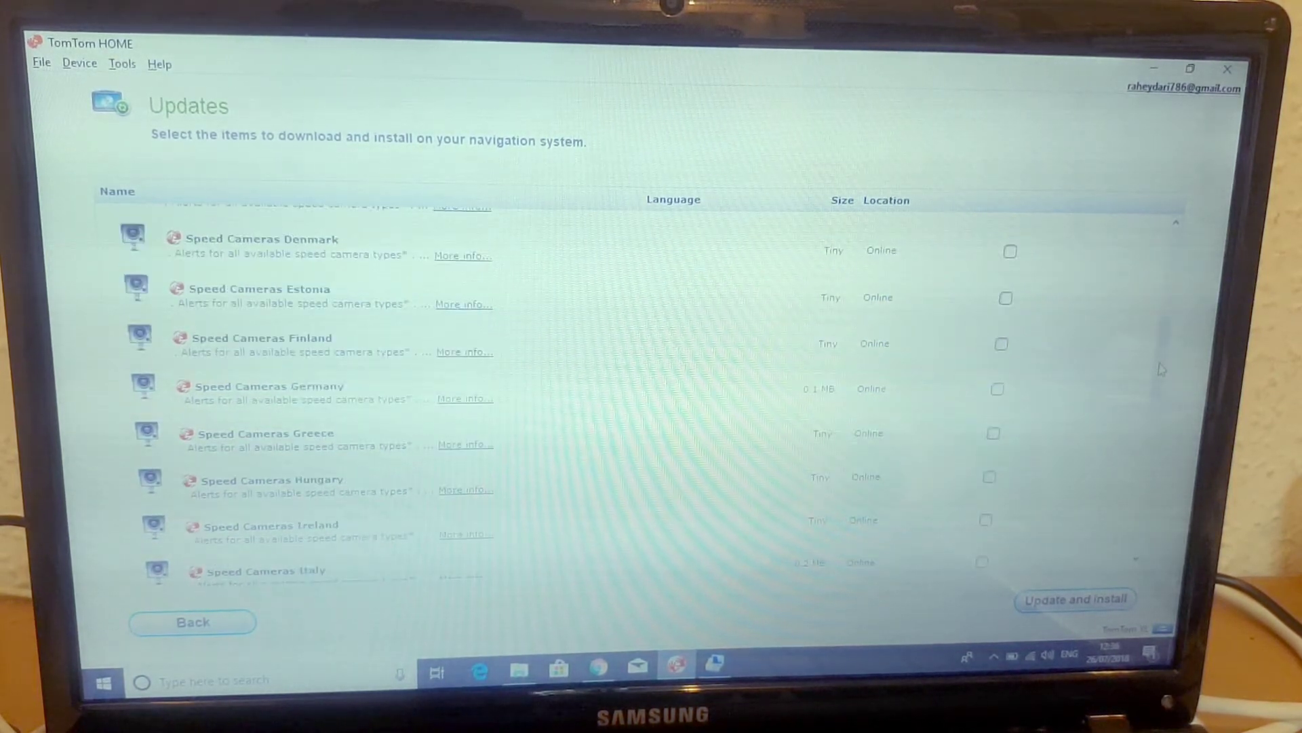
left_click(998, 389)
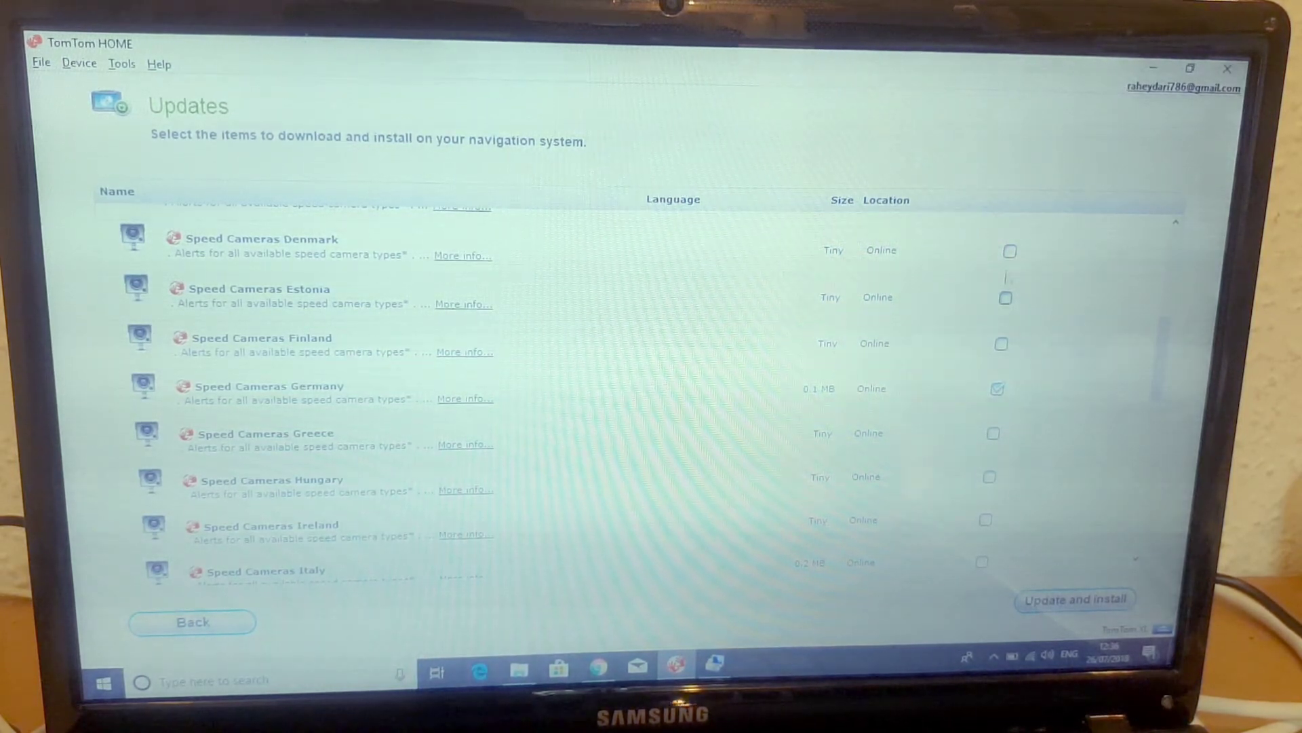
left_click(1010, 252)
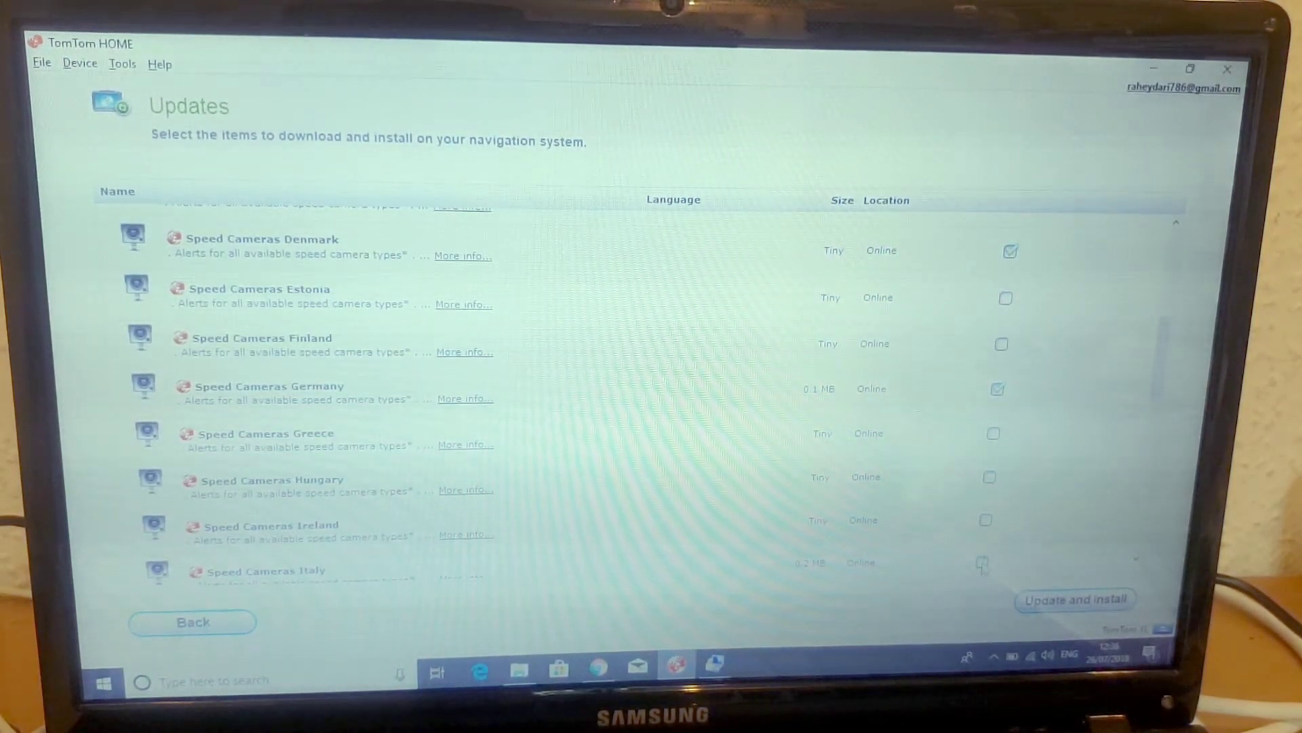
left_click(1146, 472)
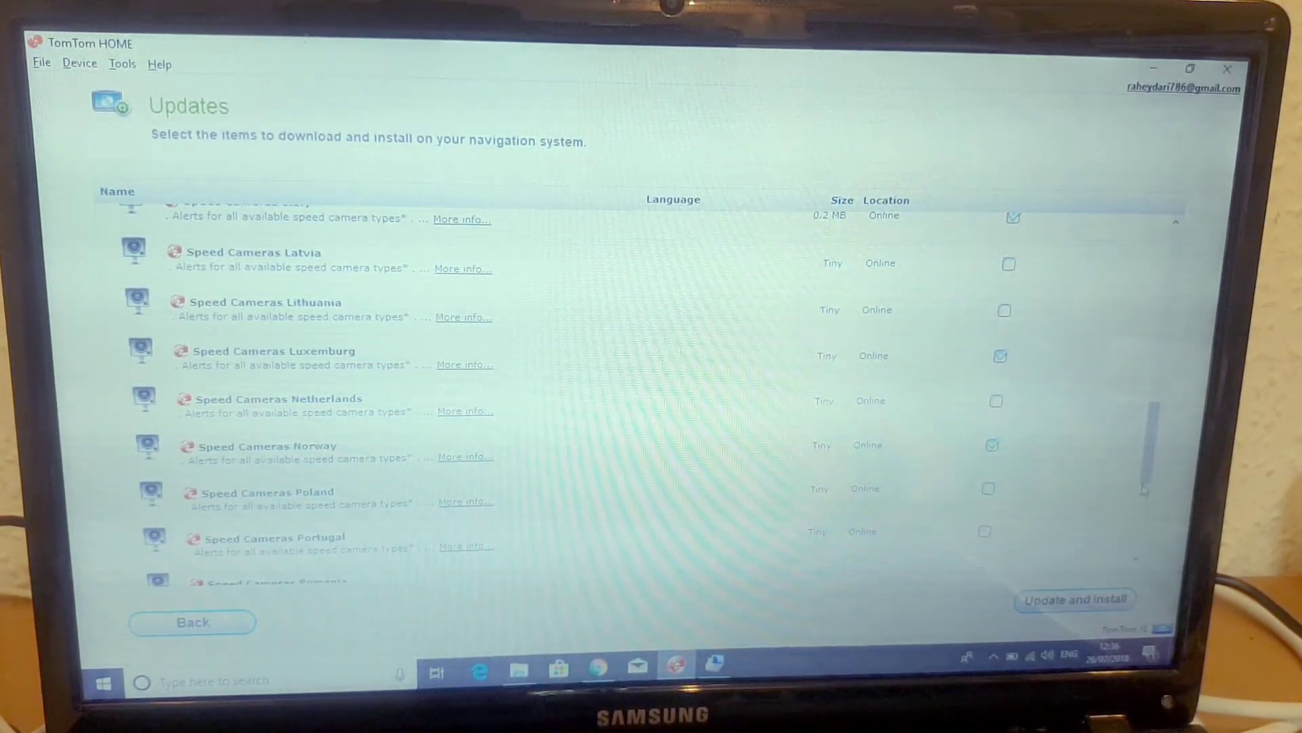
scroll(1133, 490, "down", 3)
scroll(1128, 546, "down", 4)
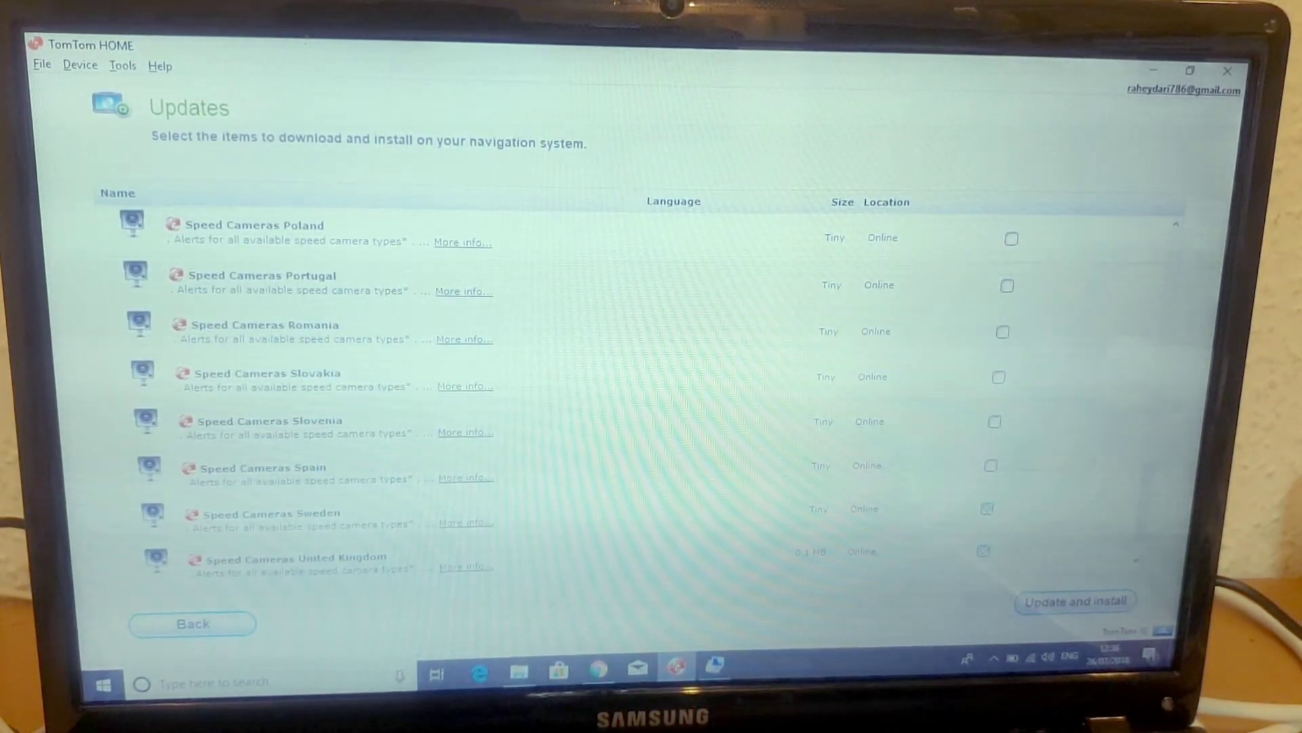
scroll(1129, 555, "down", 1)
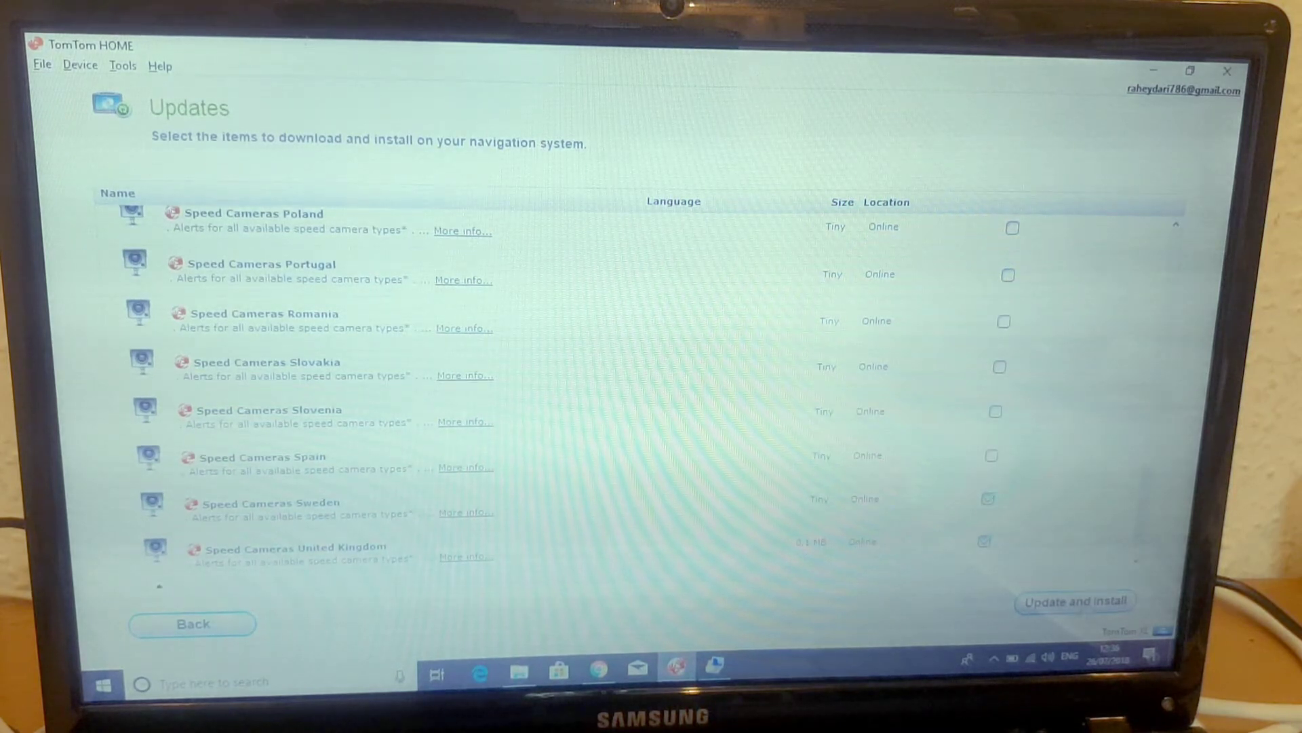
left_click(1079, 605)
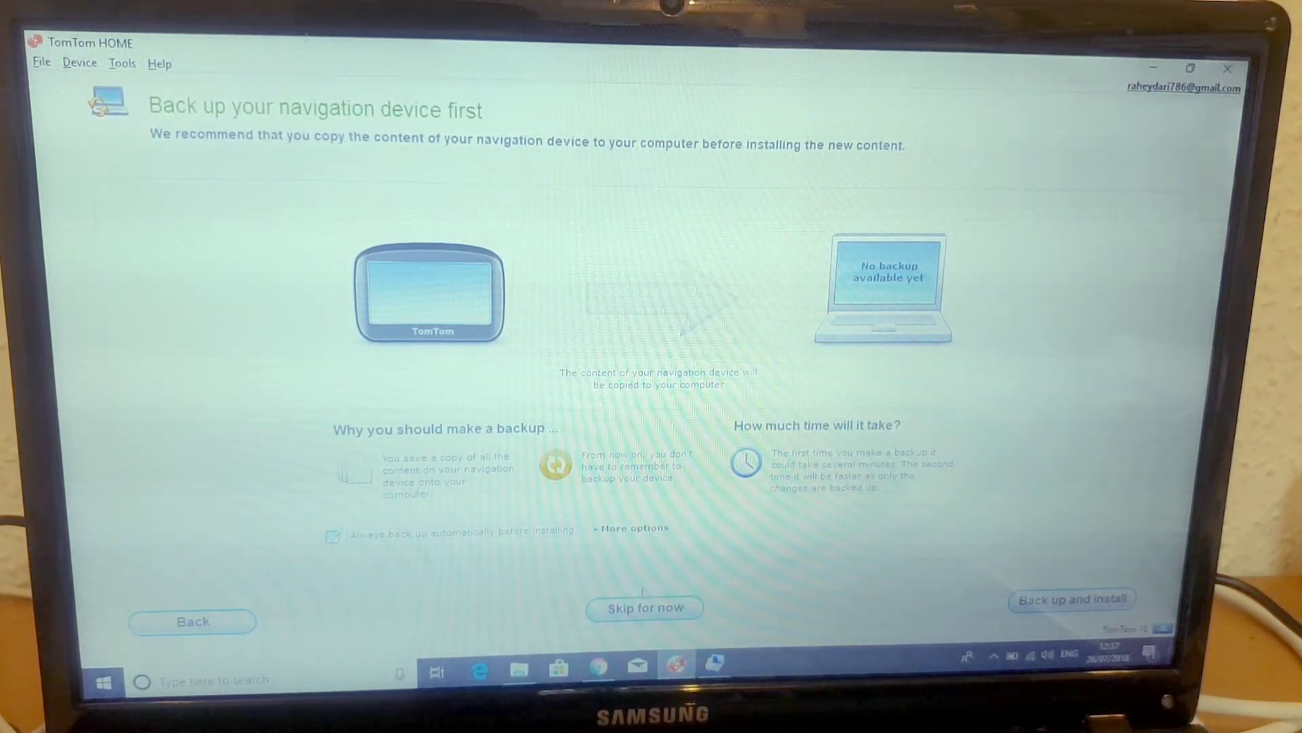
- Skip the backup, dismiss the disconnect warning, and acknowledge the cancelled download
left_click(647, 607)
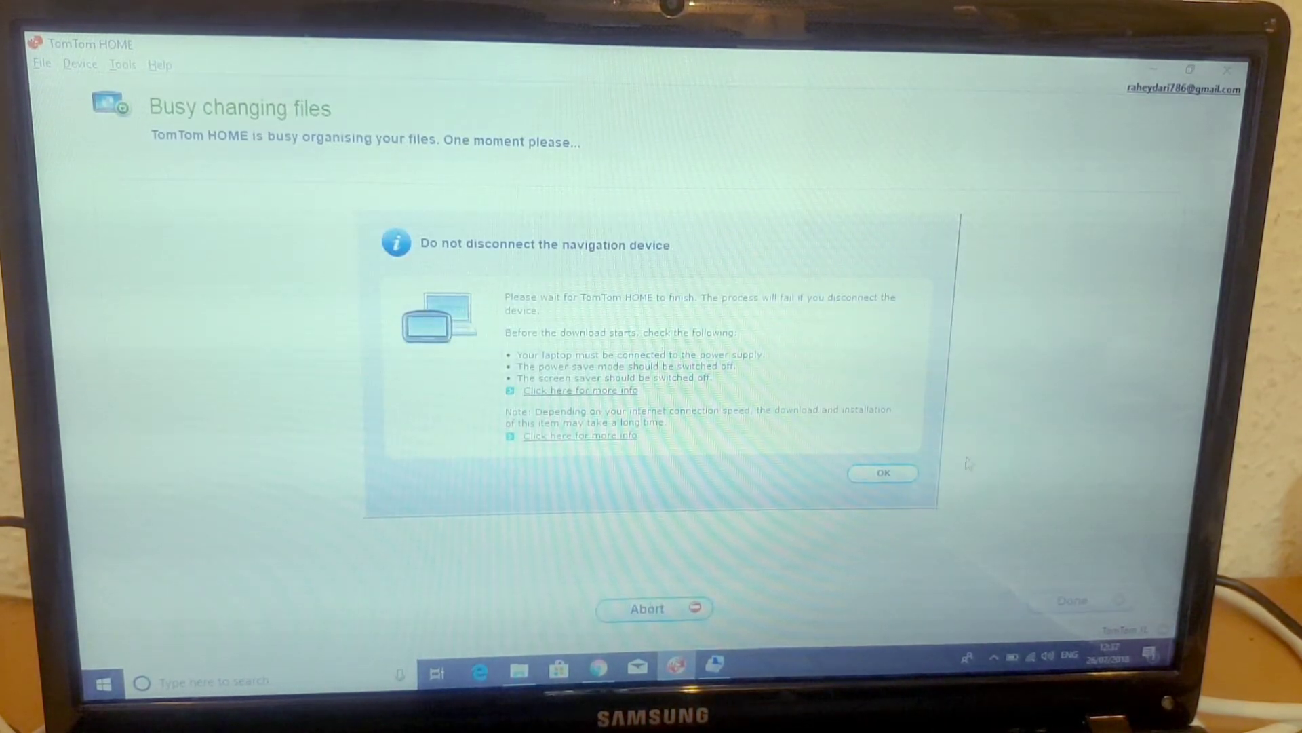
left_click(885, 475)
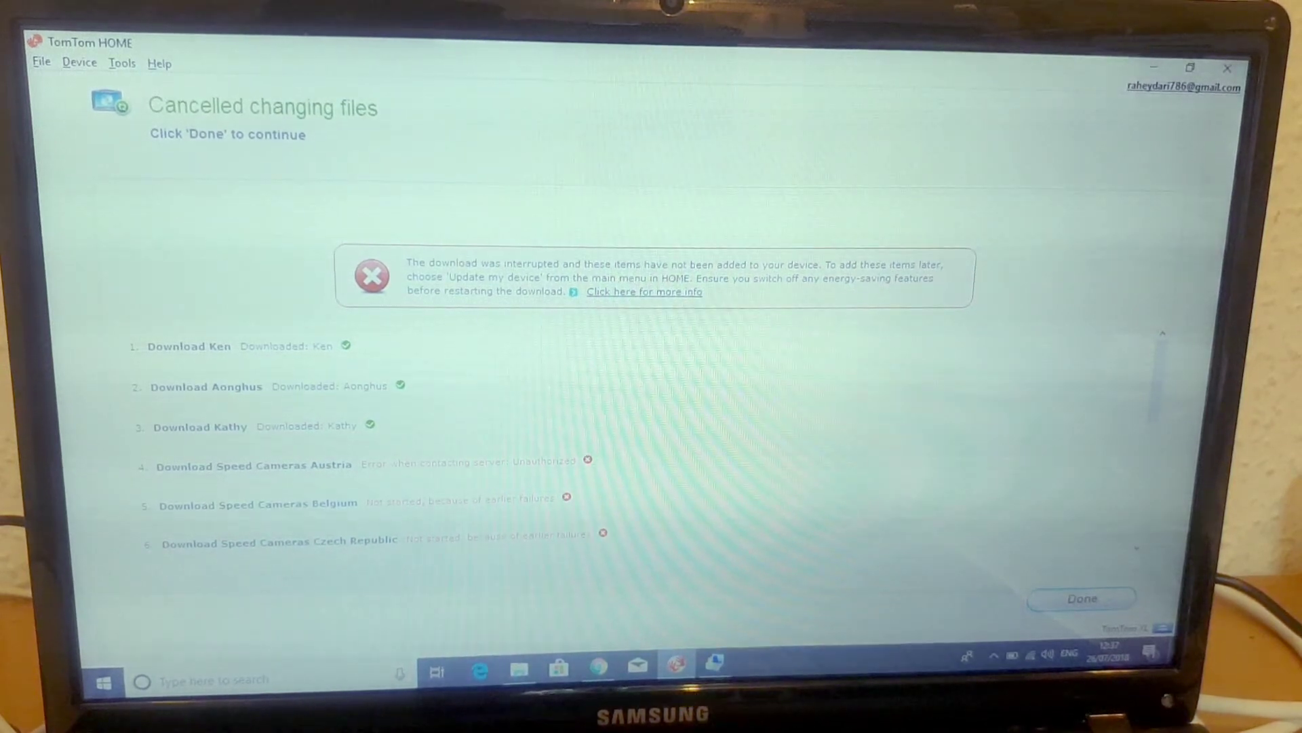
left_click(1074, 596)
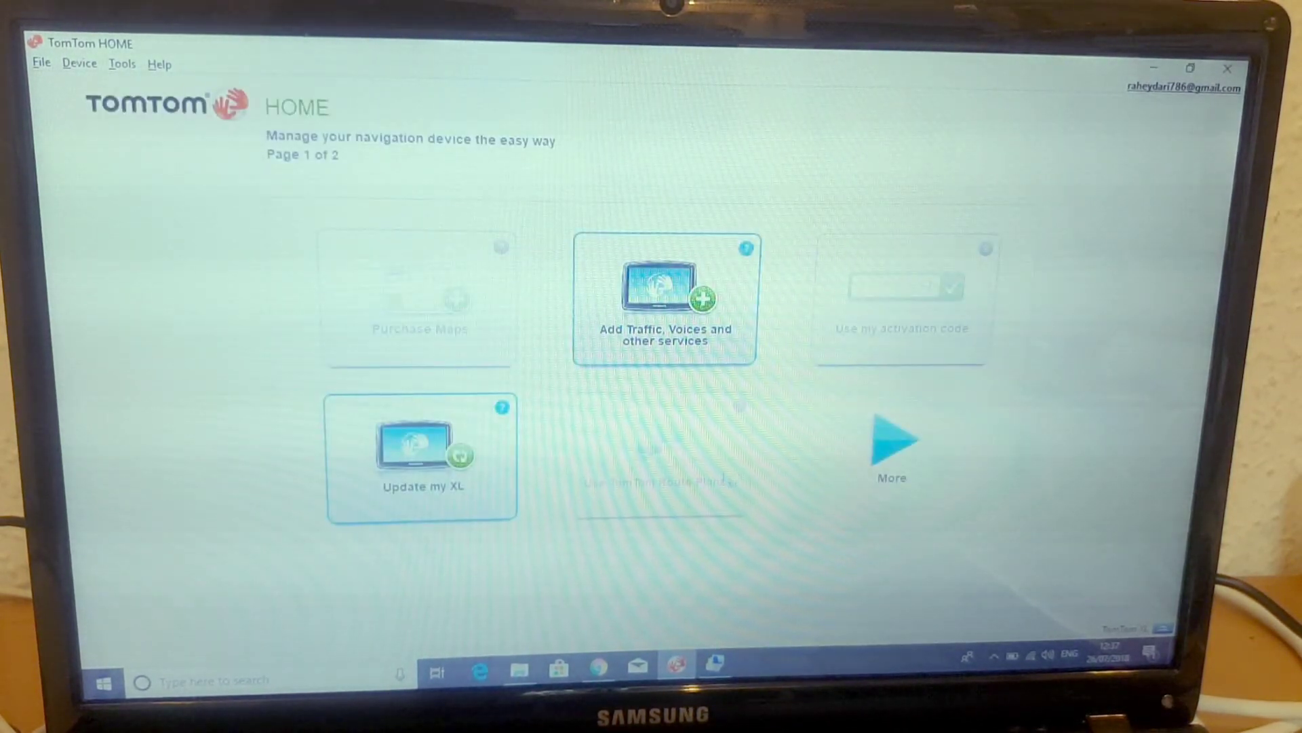
- Install the QuickGPSfix update from Update my XL without a backup
left_click(371, 463)
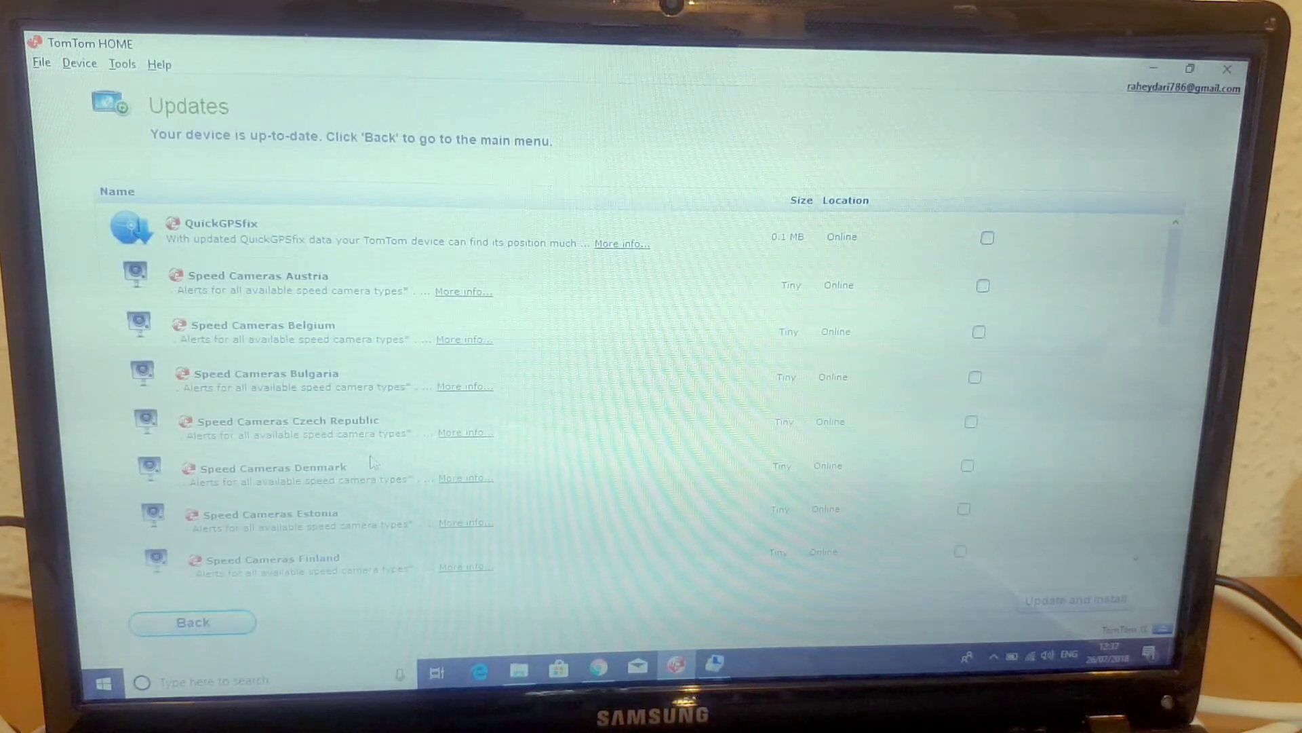
left_click(988, 240)
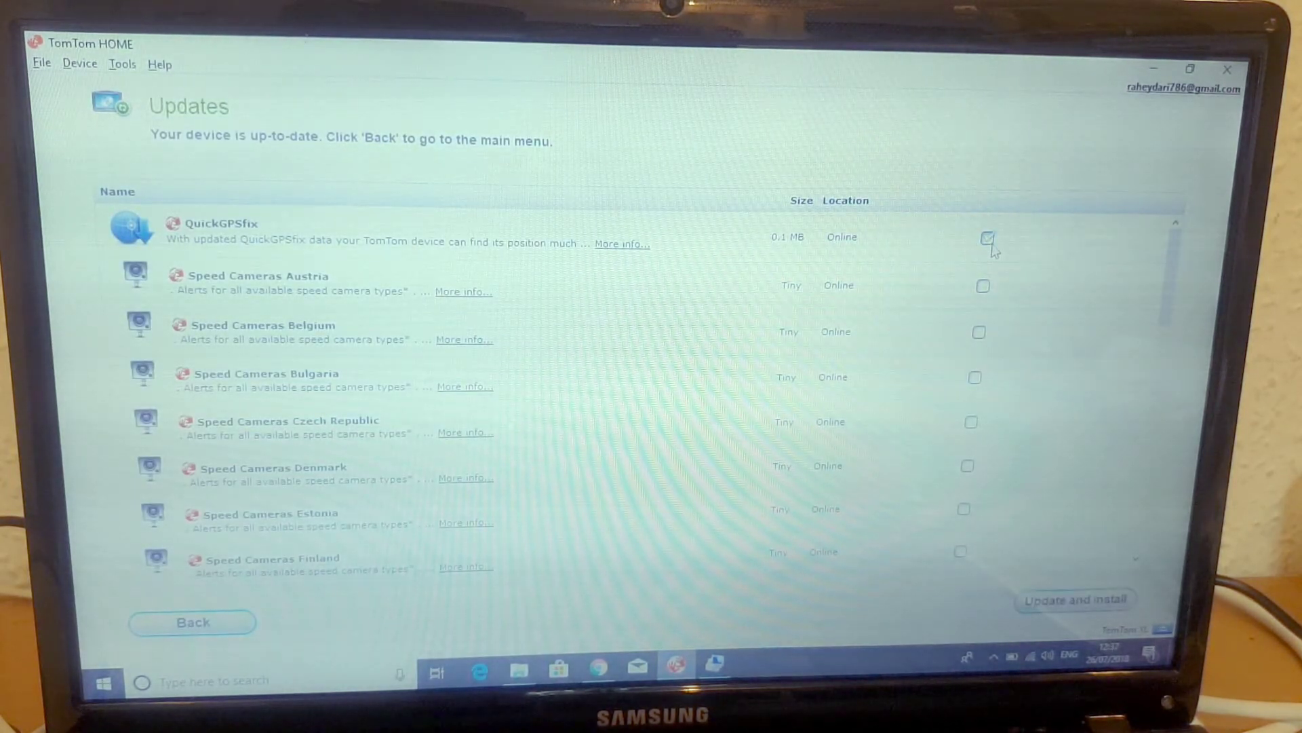
left_click_drag(1159, 375, 1152, 413)
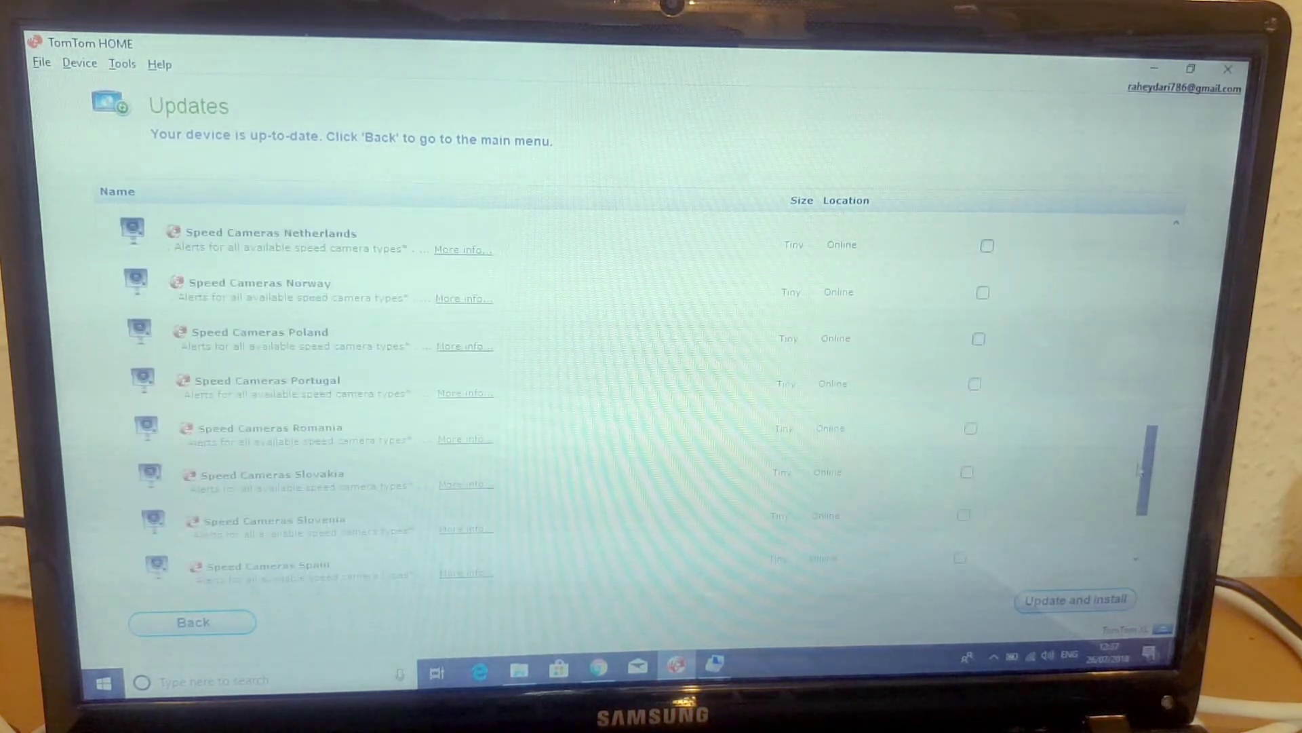
left_click_drag(1152, 413, 1191, 257)
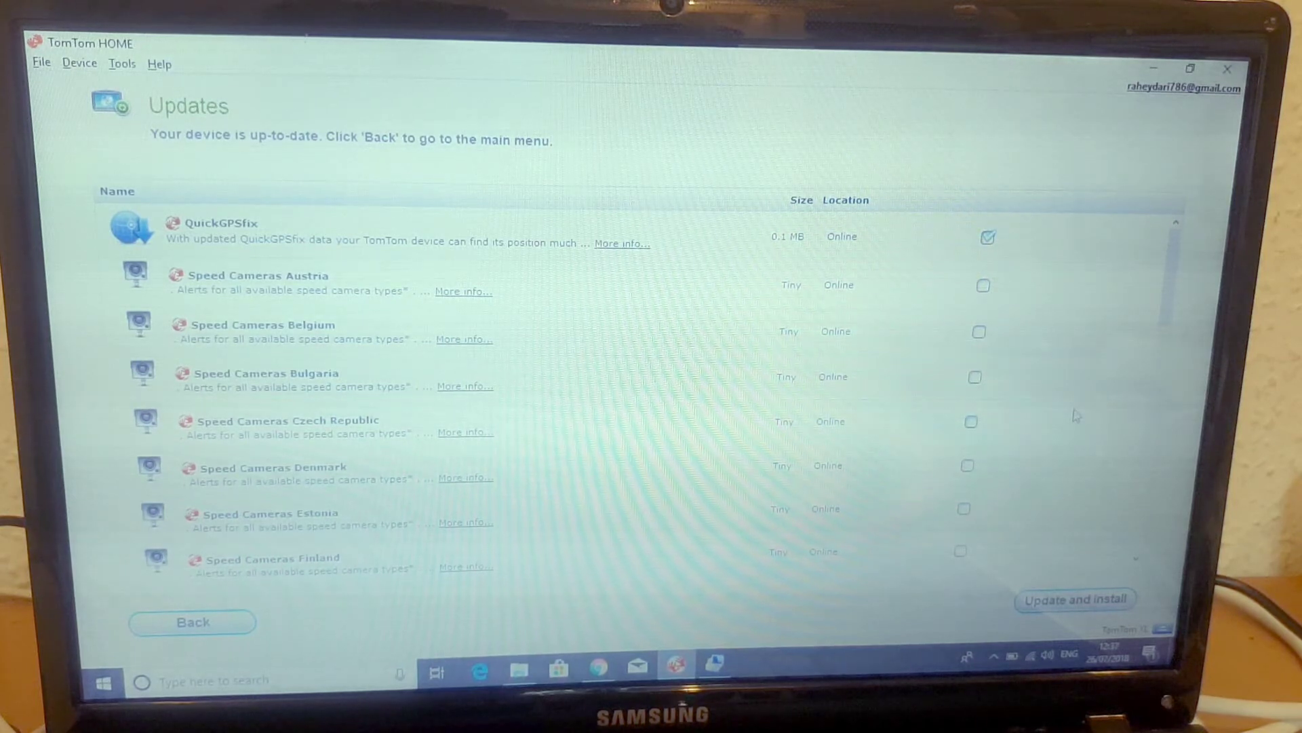
left_click(1075, 600)
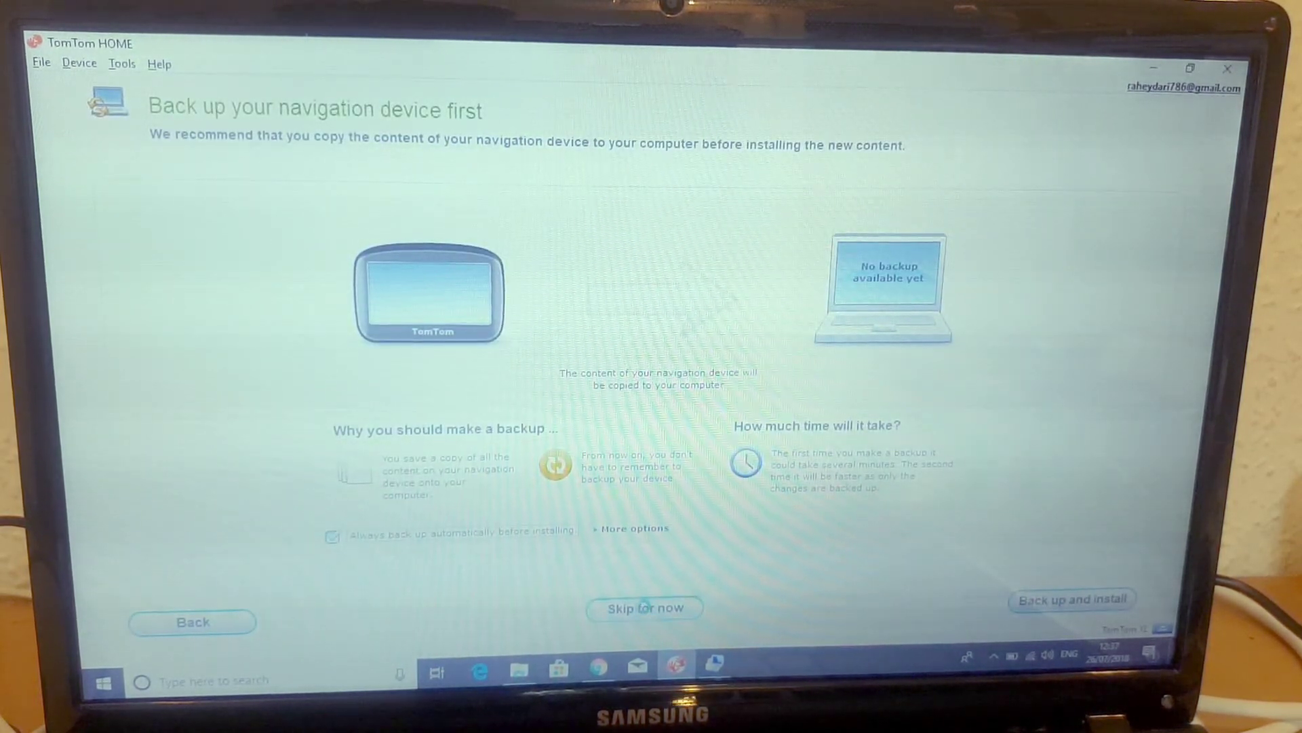
left_click(643, 608)
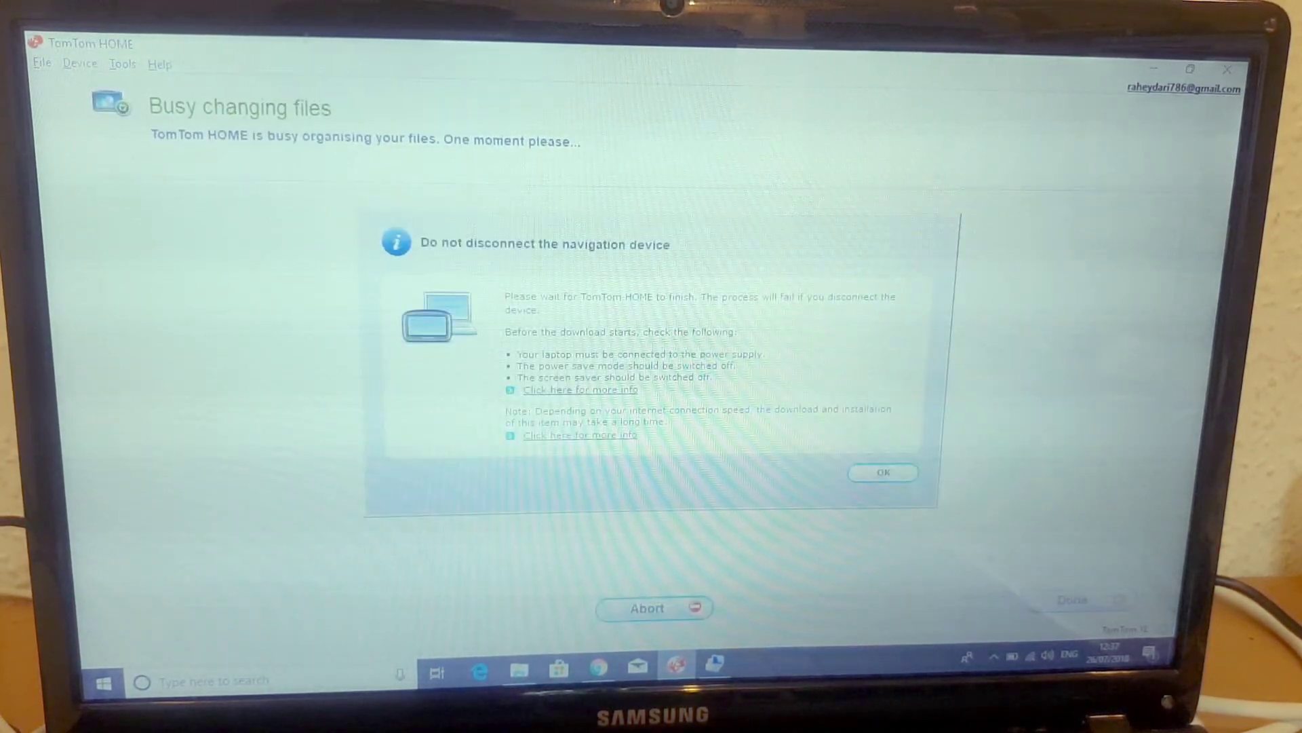
left_click(885, 472)
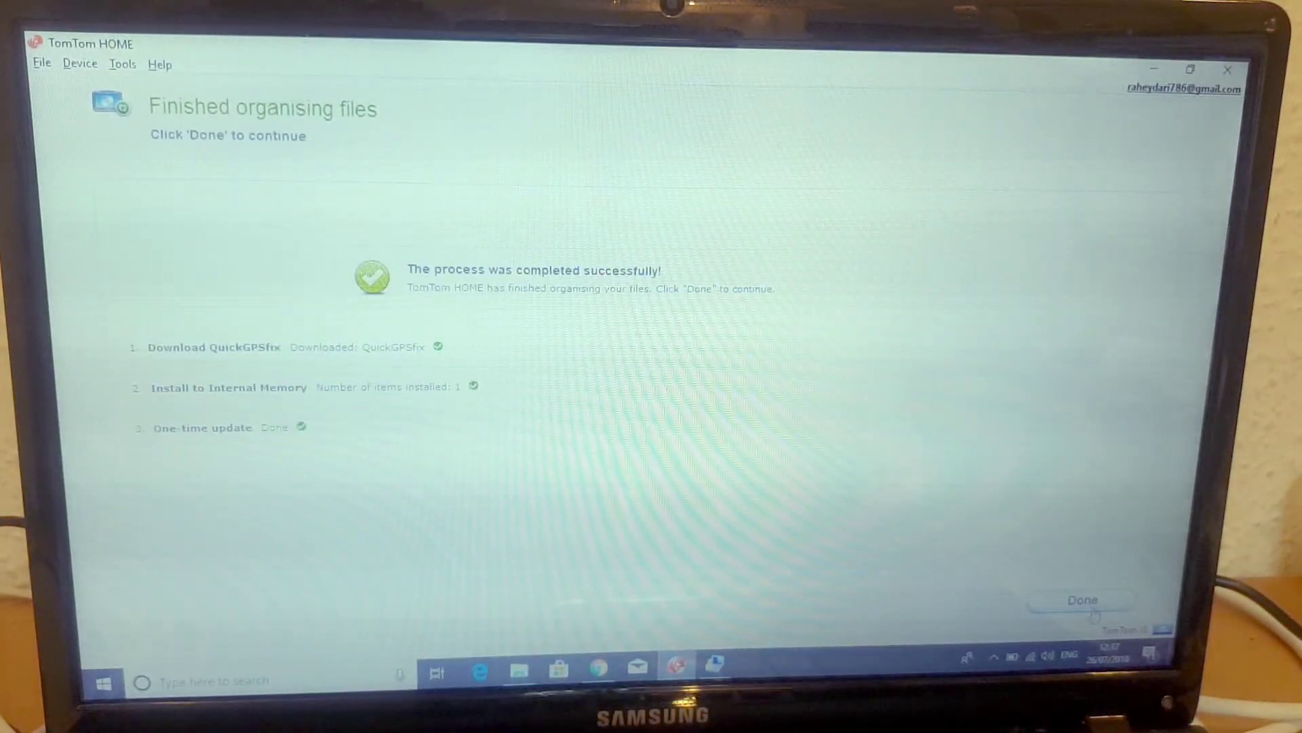